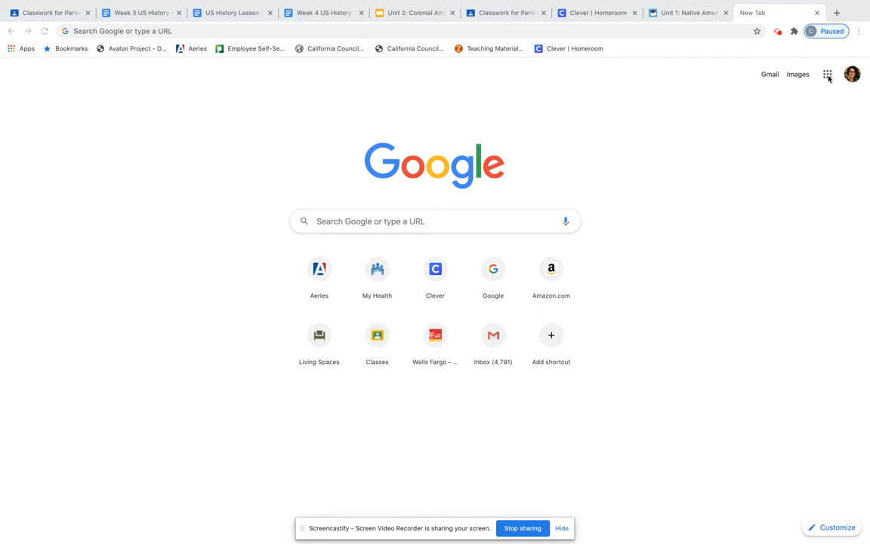
- Open Google Drive and create a folder named "History Fall 2020" in My Drive
left_click(828, 75)
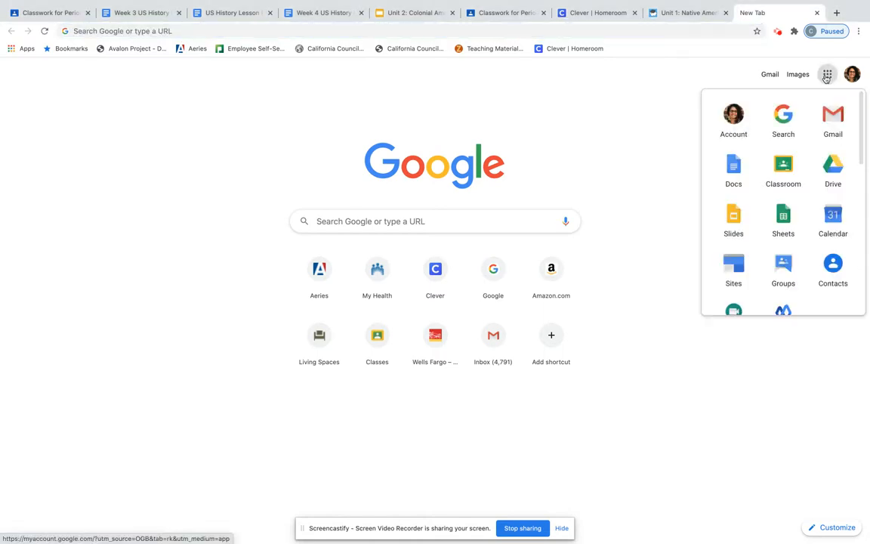
left_click(832, 174)
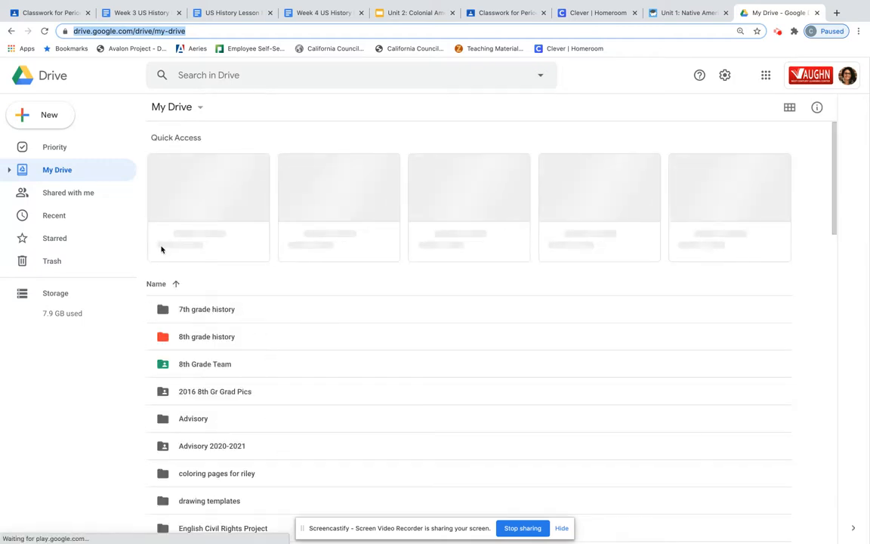
left_click(53, 118)
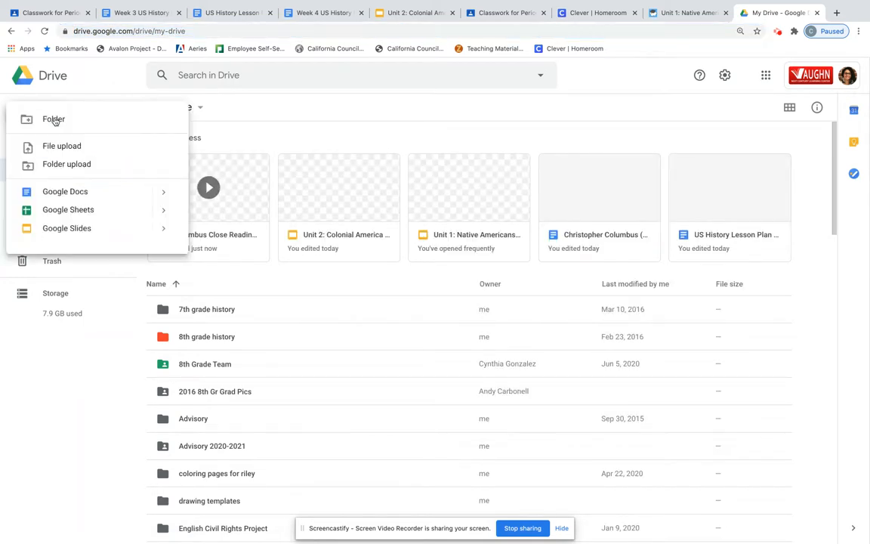
left_click(111, 125)
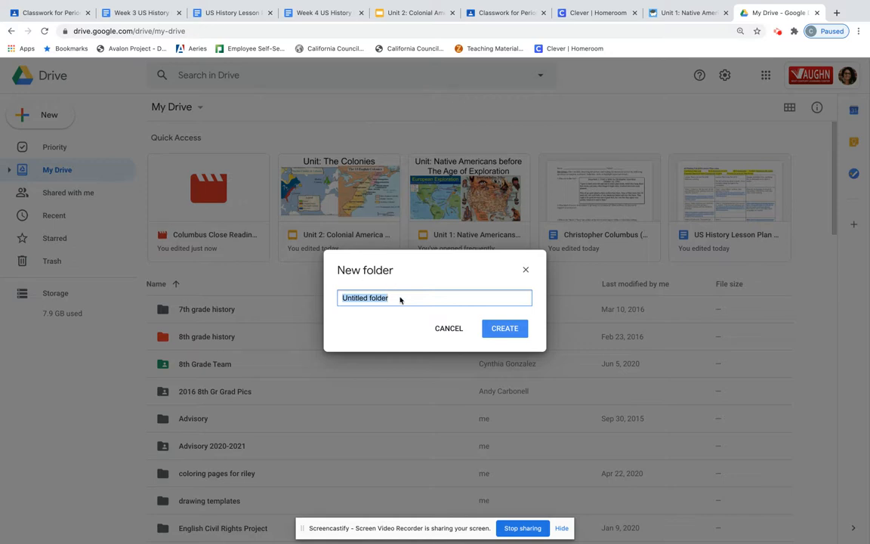
type("Hisotry")
key("BackSpace")
key("BackSpace")
key("BackSpace")
type("tory Fall 202")
left_click(505, 329)
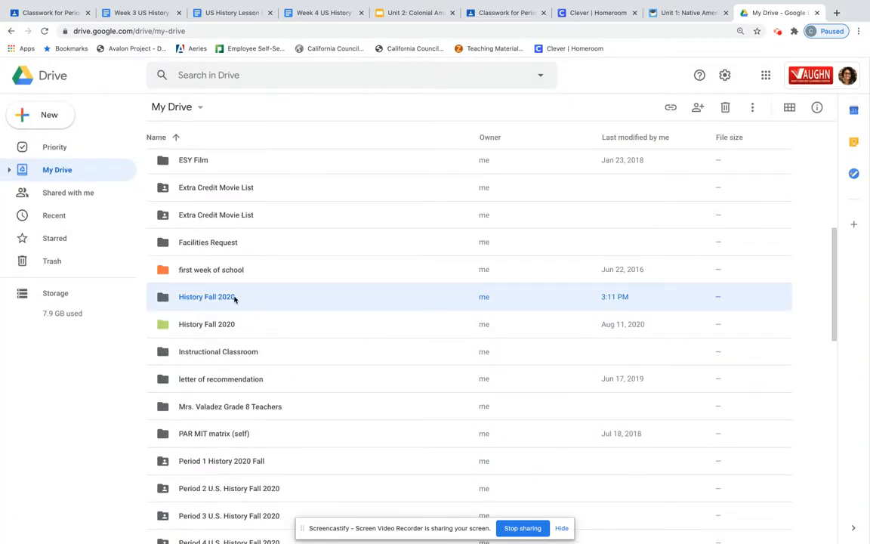
- Open the new, uncoloured History Fall 2020 folder and create a subfolder named "Vocab" inside it
double_click(207, 297)
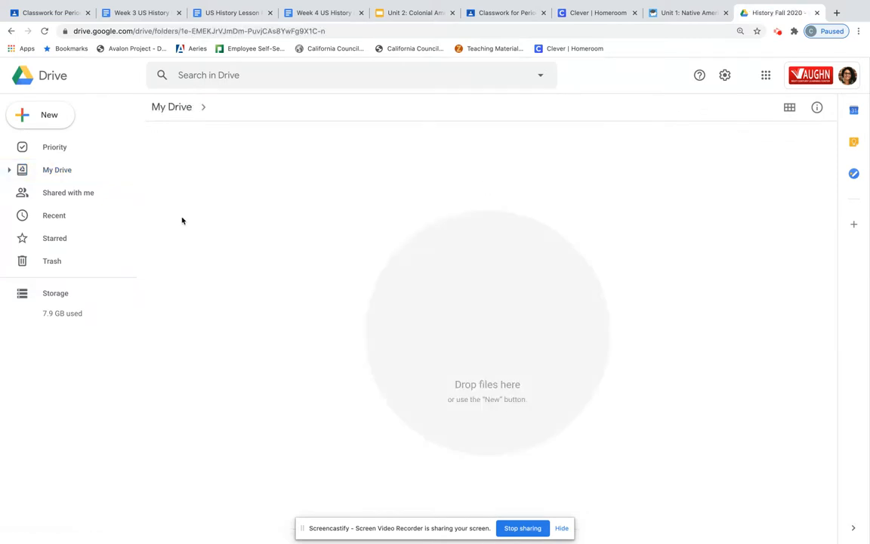
left_click(58, 119)
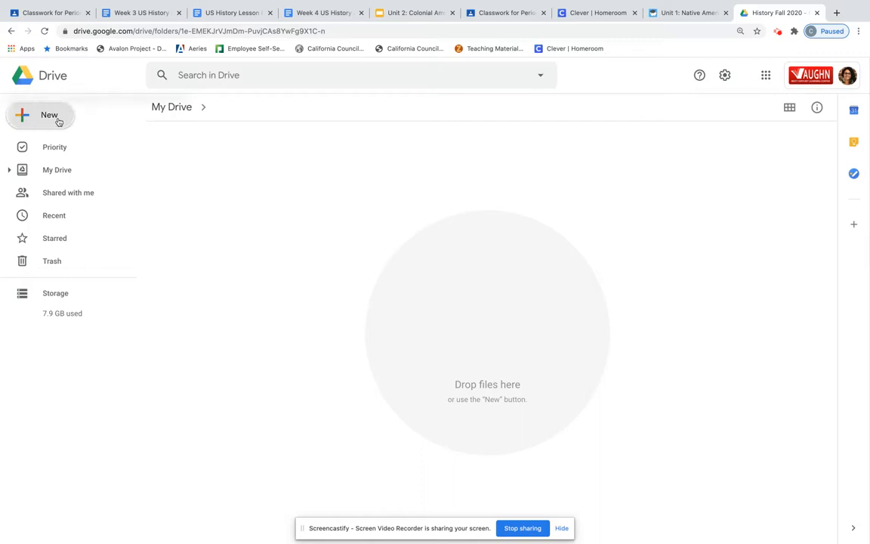
left_click(76, 125)
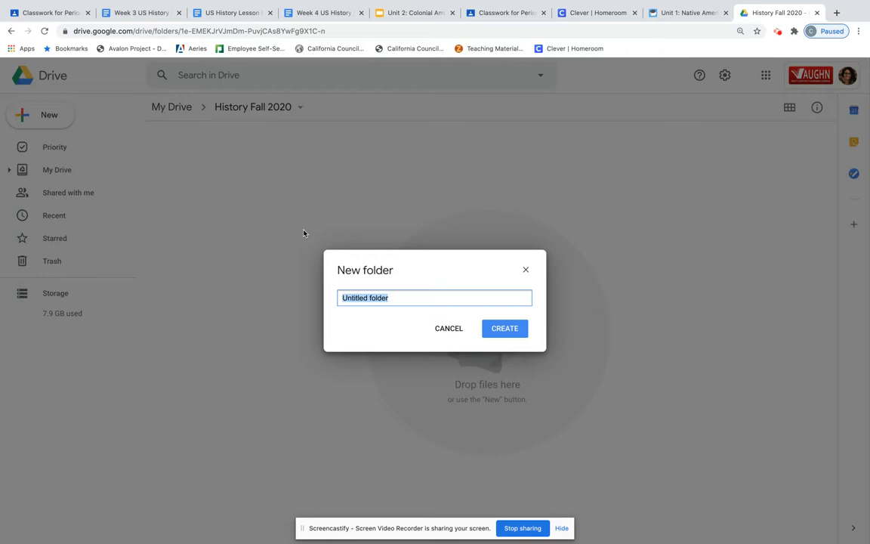
type("Vocb")
key("BackSpace")
type("ab")
left_click(505, 330)
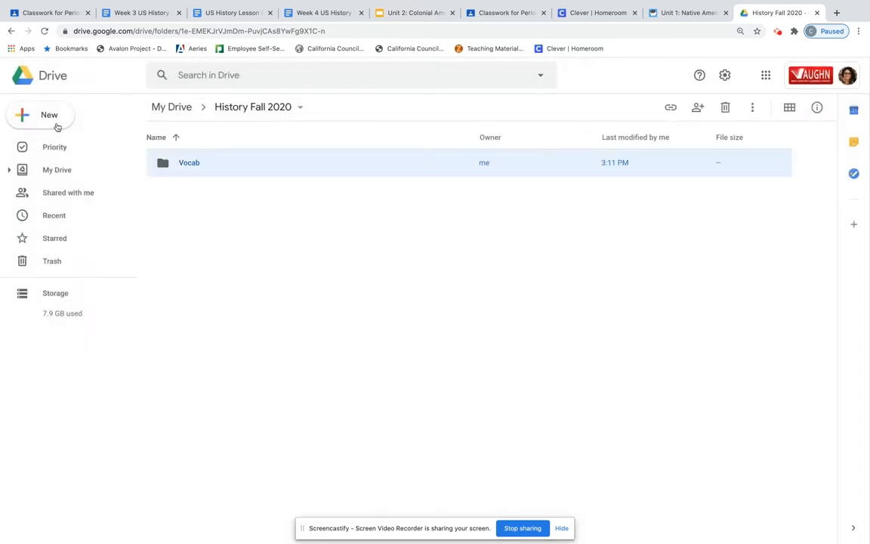
- Create a subfolder named "Unit 1 work: Native Americans/ Early Exploration" in the History Fall 2020 folder
left_click(57, 123)
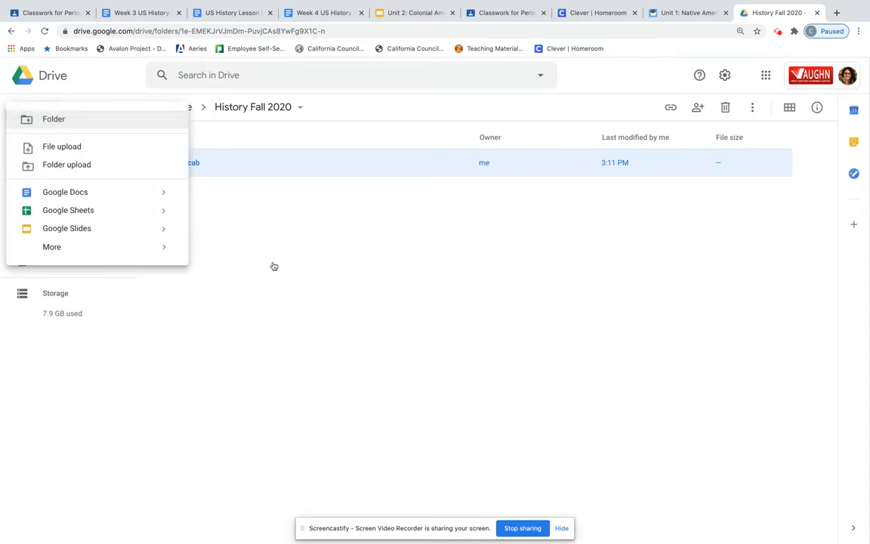
type("Unit 1 work")
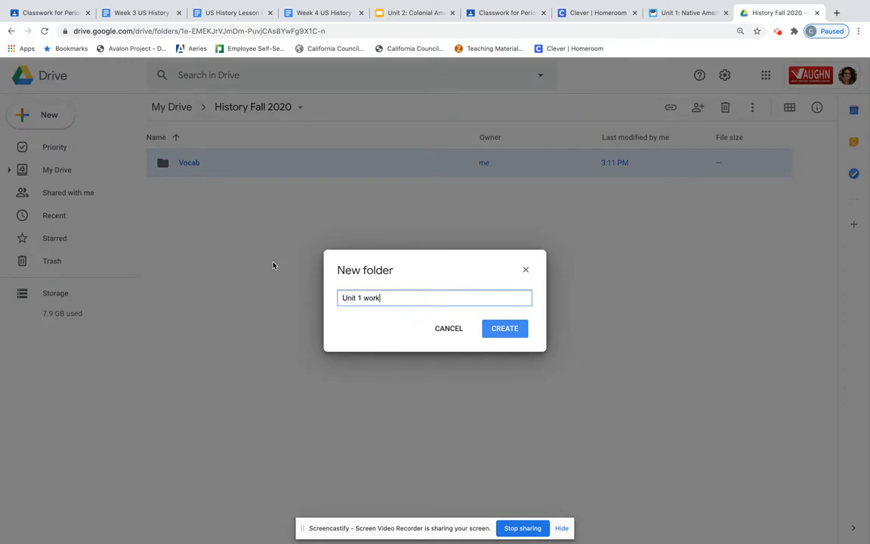
type(": Native Americans")
left_click(511, 331)
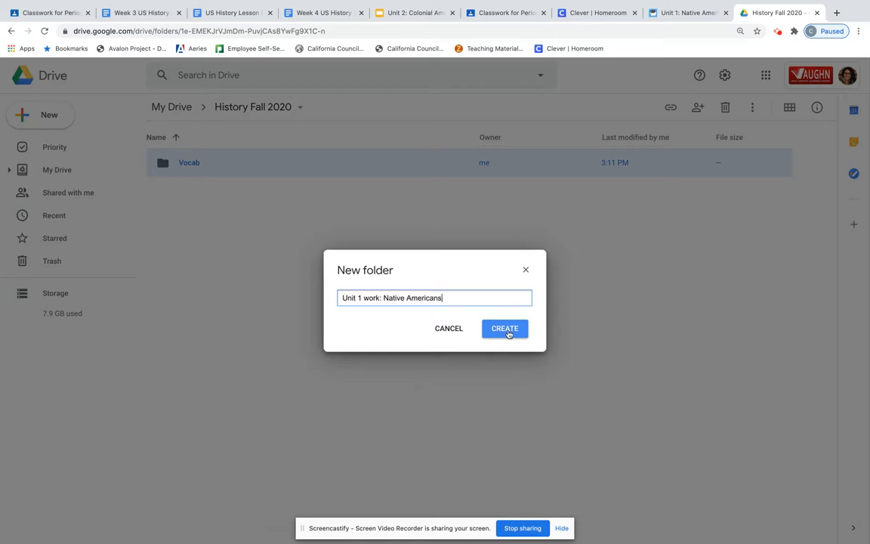
type("Early Exploration")
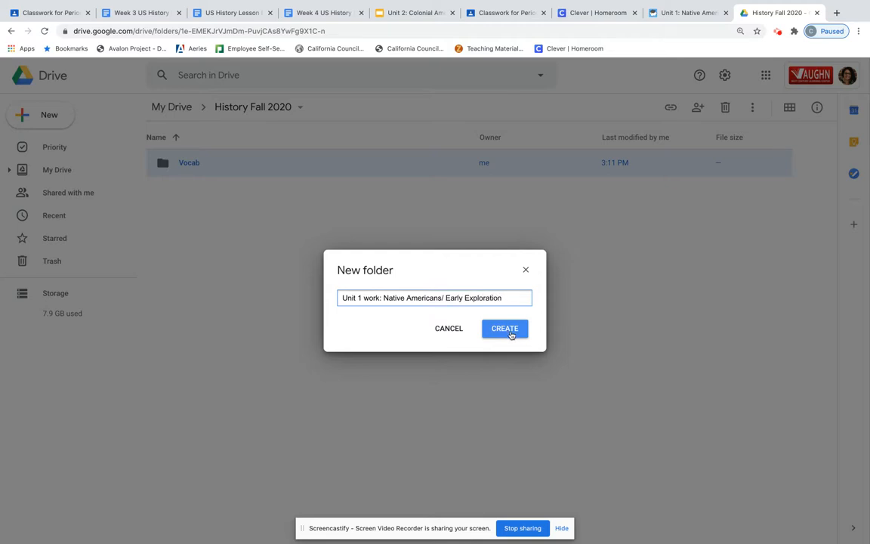
left_click(511, 334)
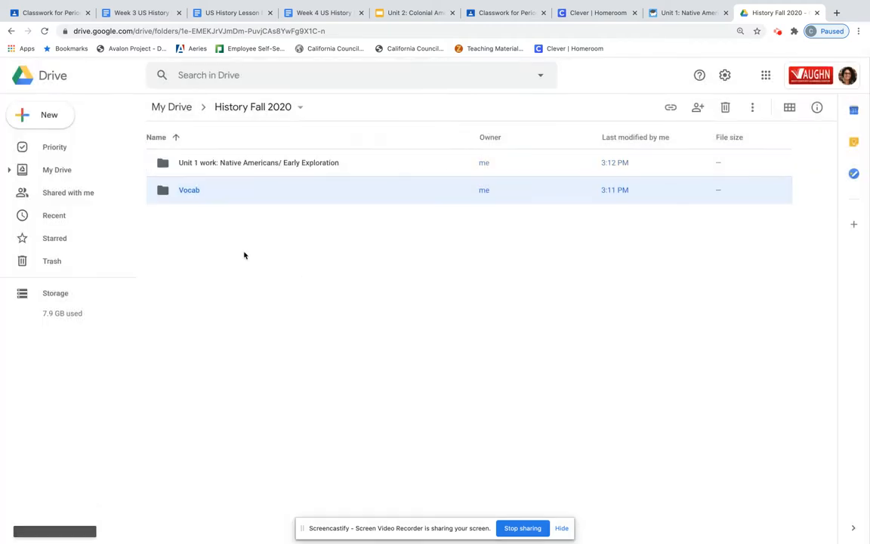
- Add a subfolder named "Unit 2: Colonies" to the History Fall 2020 folder
left_click(49, 120)
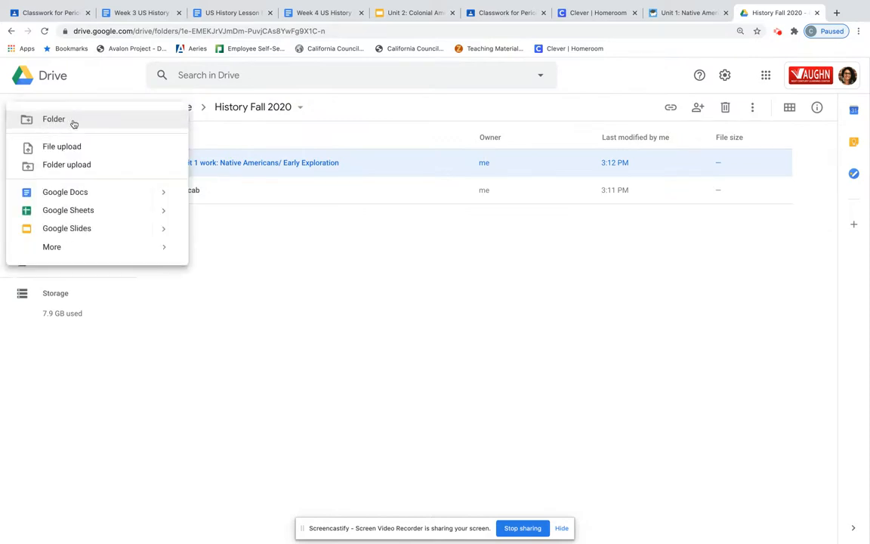
left_click(85, 121)
type("Unit 2: ")
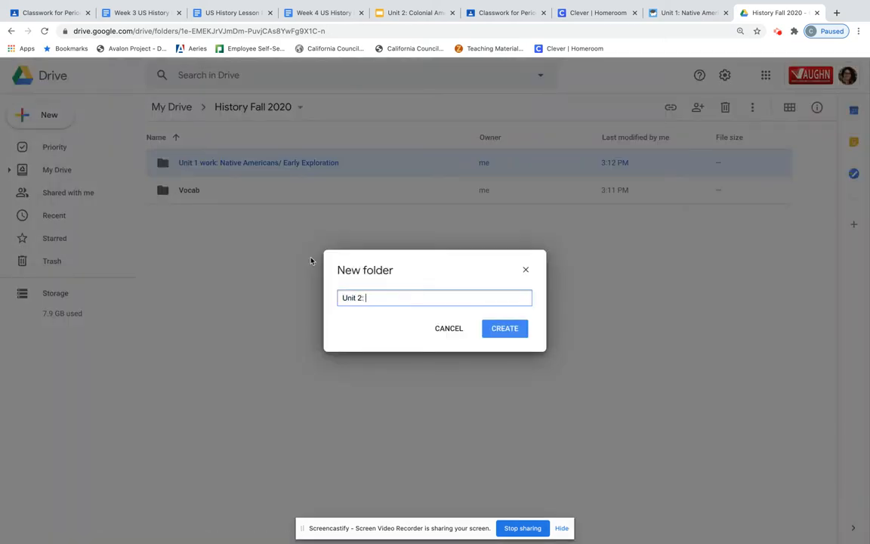
type("Colonies")
left_click(500, 330)
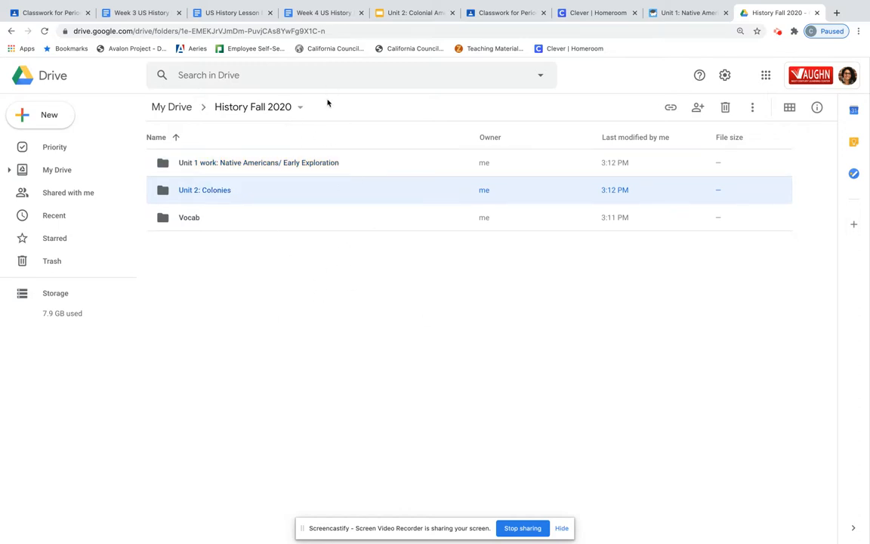
left_click(238, 280)
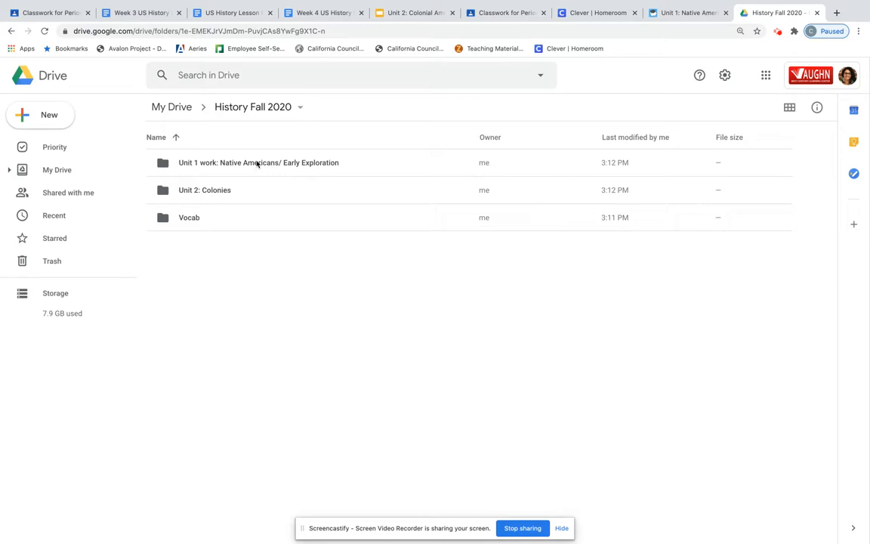
- Move My Drive's "8th Grade Digital Portfolio Reflection Prompts (HISTORY) - Fall Semester 2017" document into the "lesson plans fall 2017" folder under 8th grade history
left_click(175, 108)
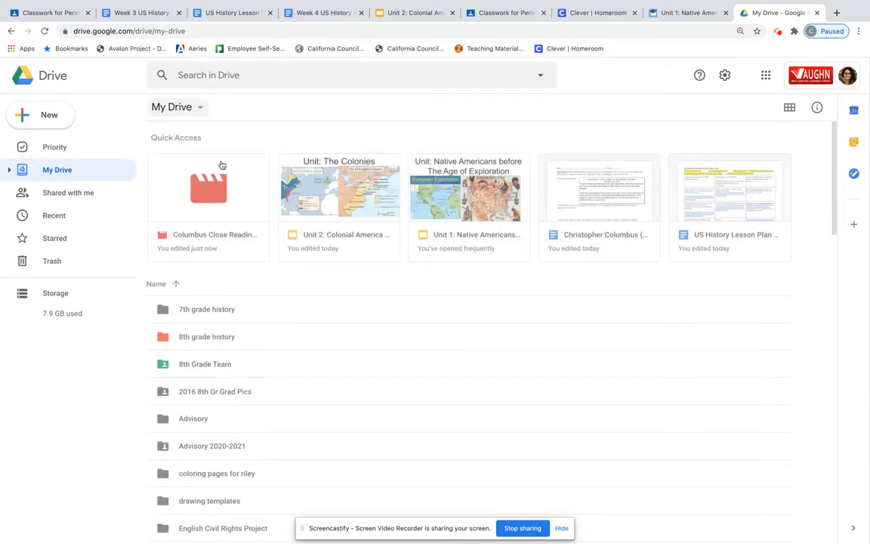
scroll(257, 322, "down", 1)
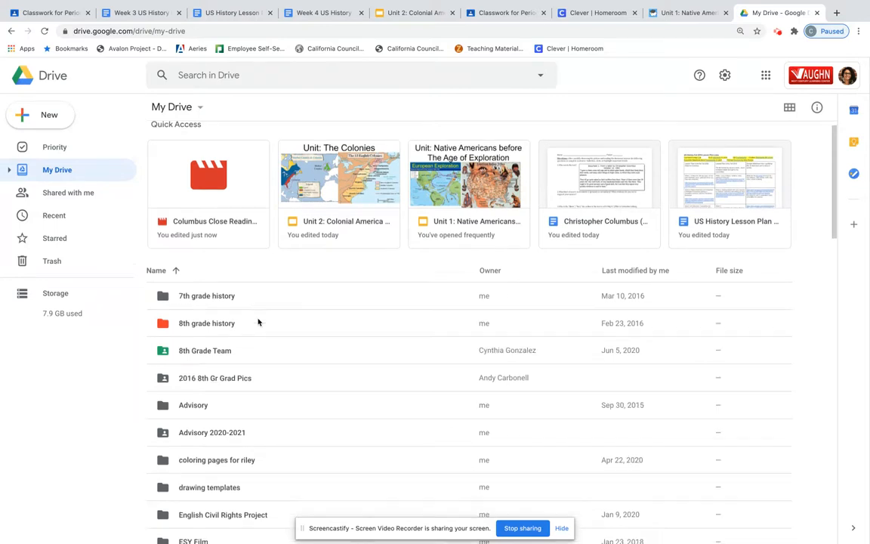
scroll(257, 323, "down", 8)
scroll(258, 322, "down", 5)
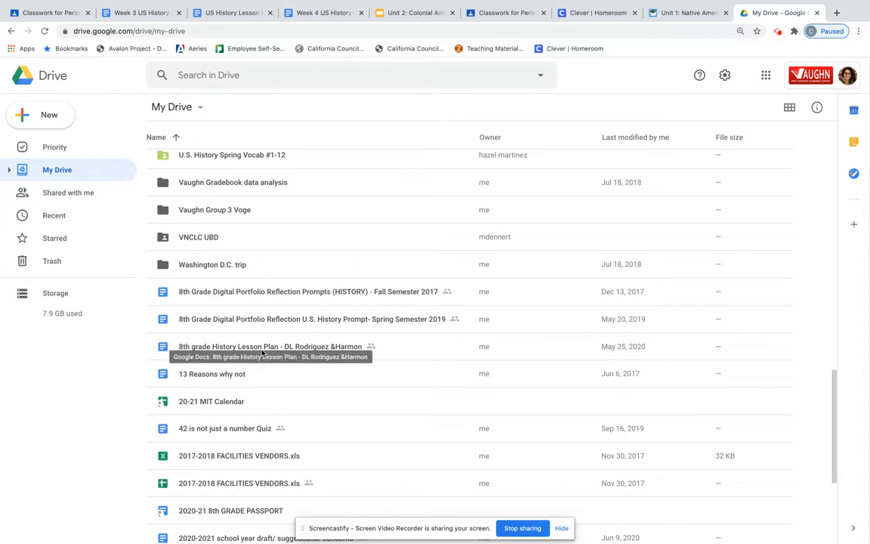
scroll(268, 381, "down", 1)
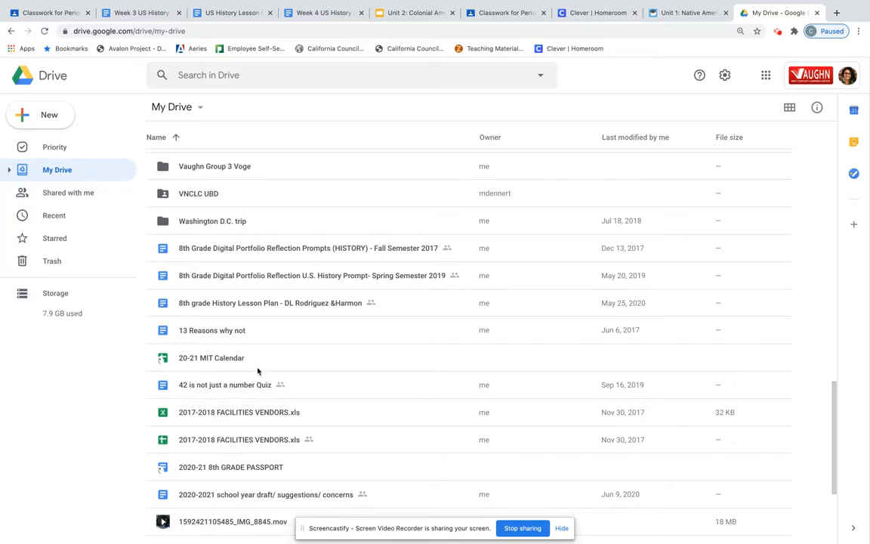
left_click(291, 252)
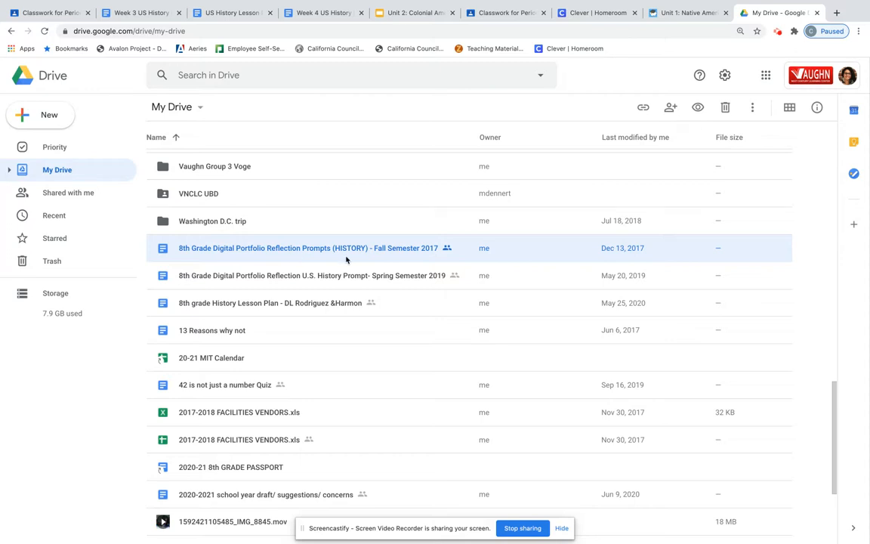
mouse_move(343, 248)
left_mouse_down()
mouse_move(330, 179)
mouse_move(330, 227)
mouse_move(339, 176)
mouse_move(330, 257)
left_mouse_up()
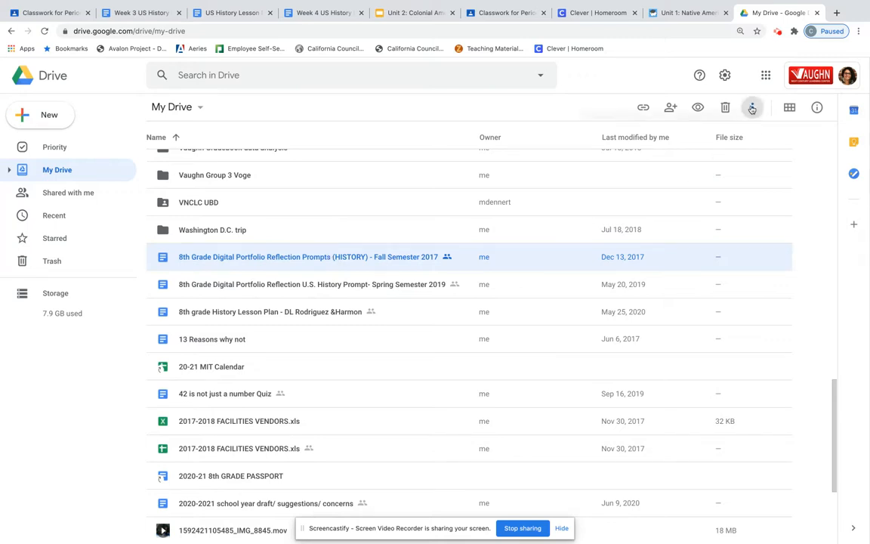
left_click(751, 108)
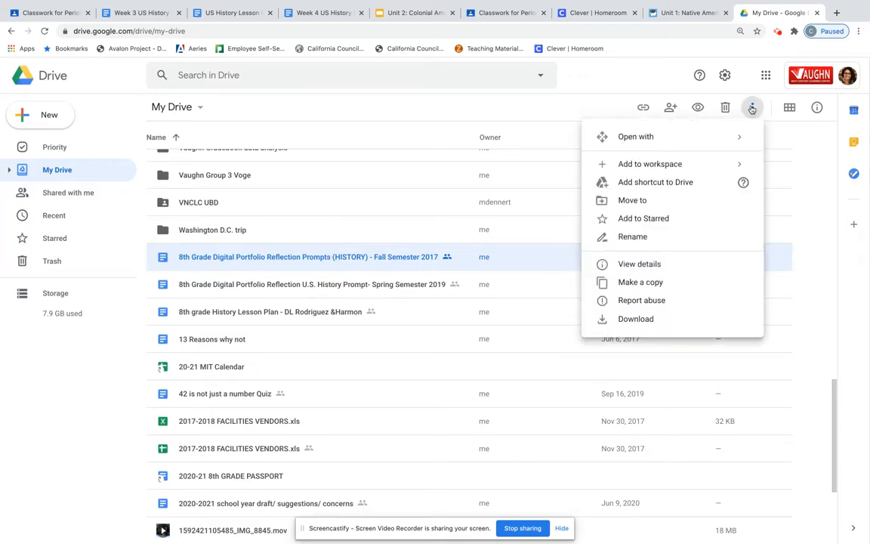
left_click(618, 202)
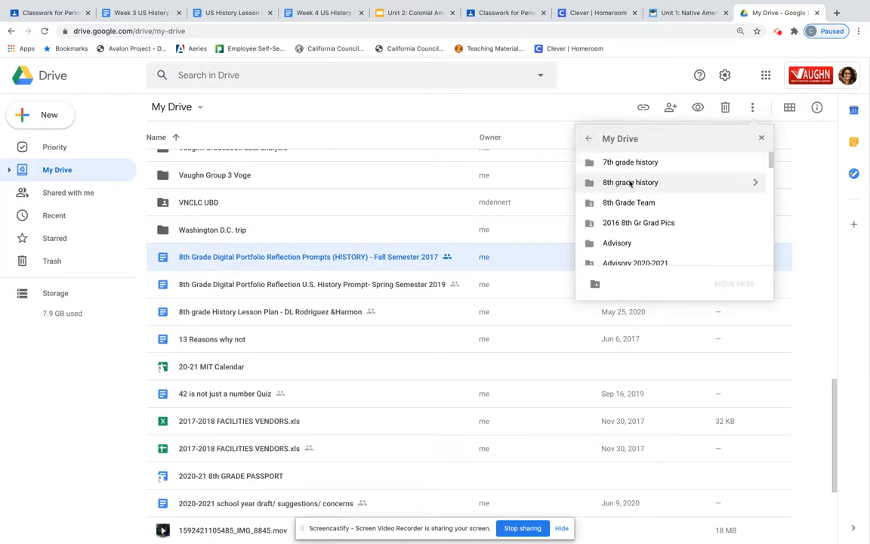
left_click(754, 186)
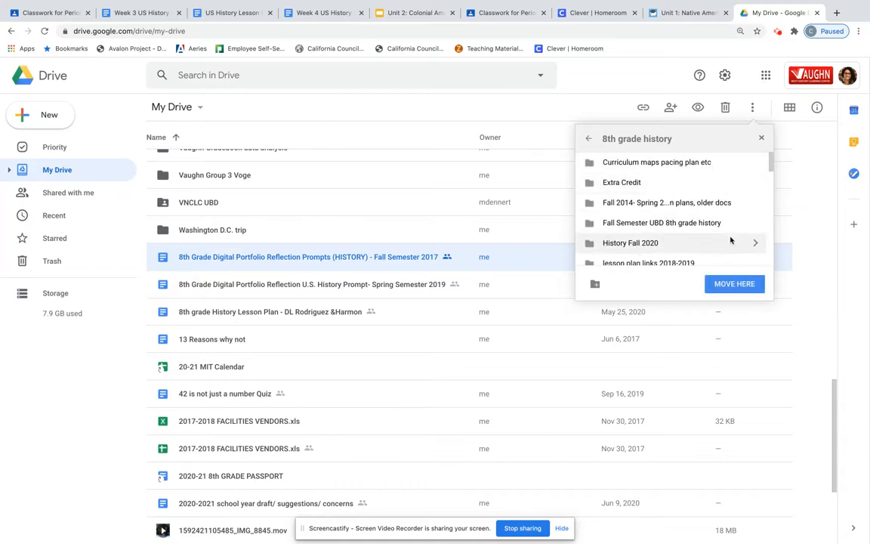
left_click(753, 205)
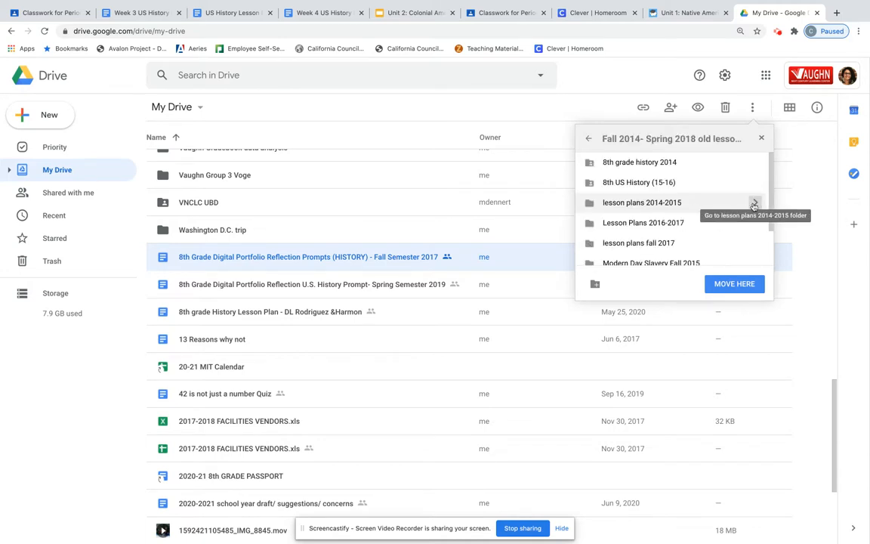
left_click(753, 242)
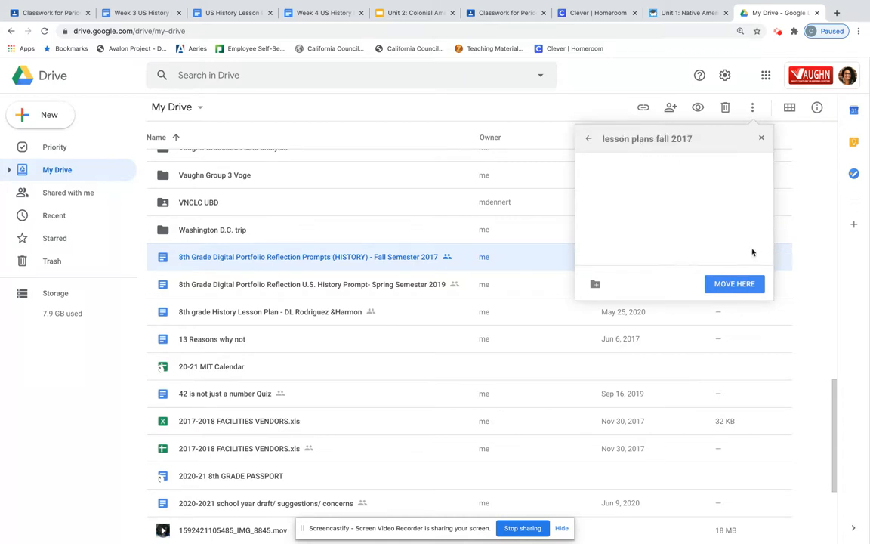
left_click(733, 284)
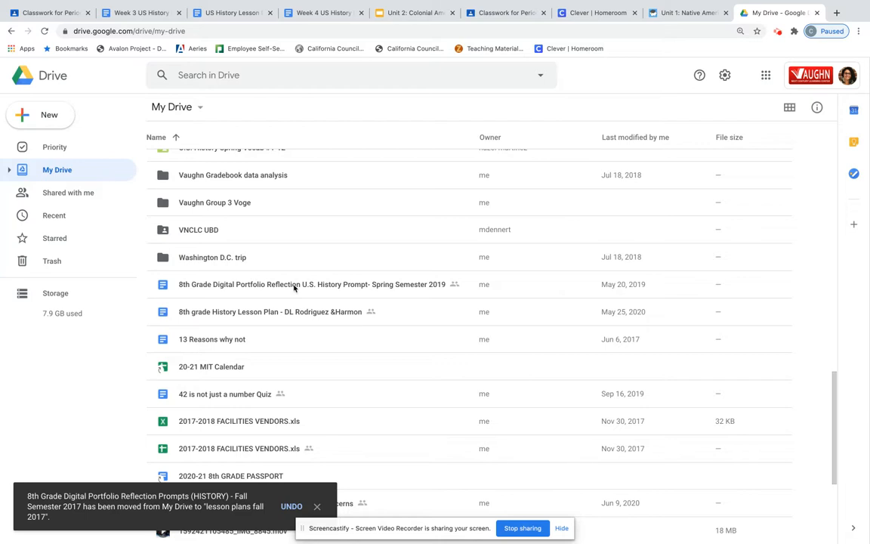
- Move the "8th grade History Lesson Plan - DL" document from My Drive into the "lesson plan links 2019-2020" folder under 8th grade history
left_click(295, 288)
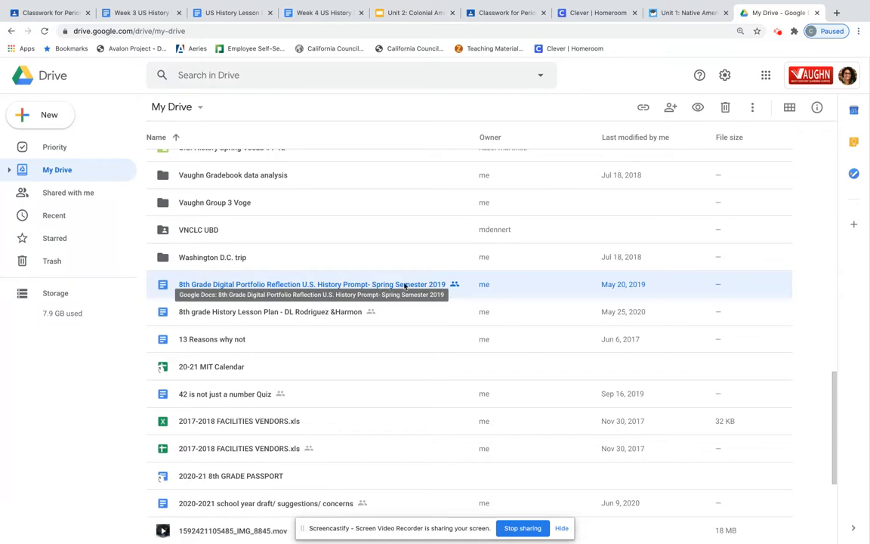
left_click(351, 318)
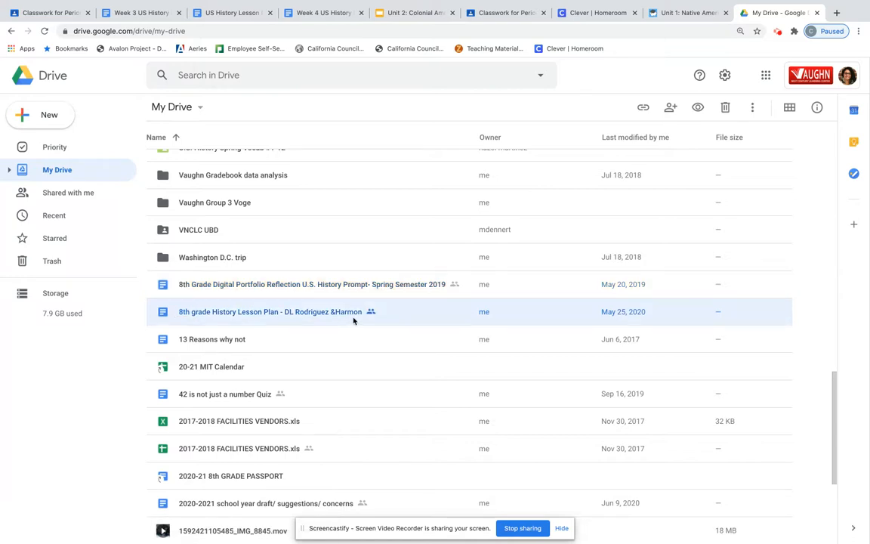
right_click(456, 314)
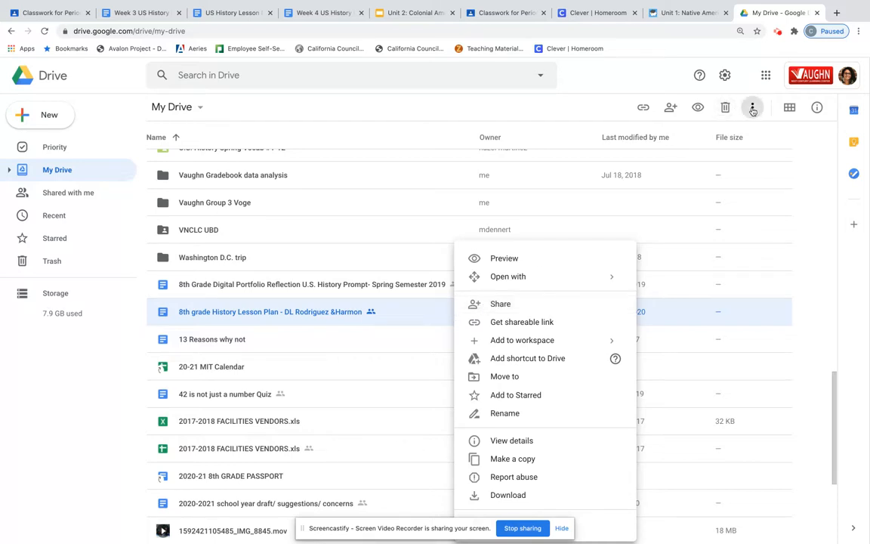
left_click(506, 376)
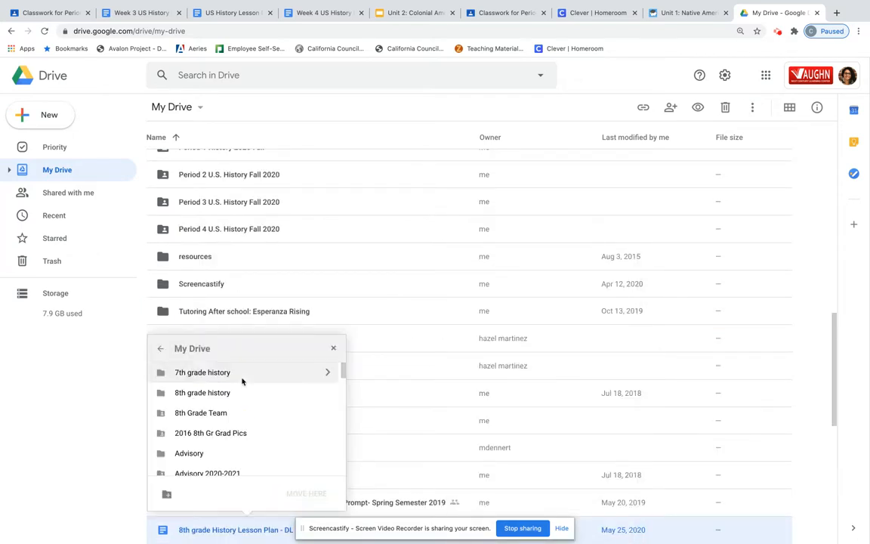
left_click(327, 392)
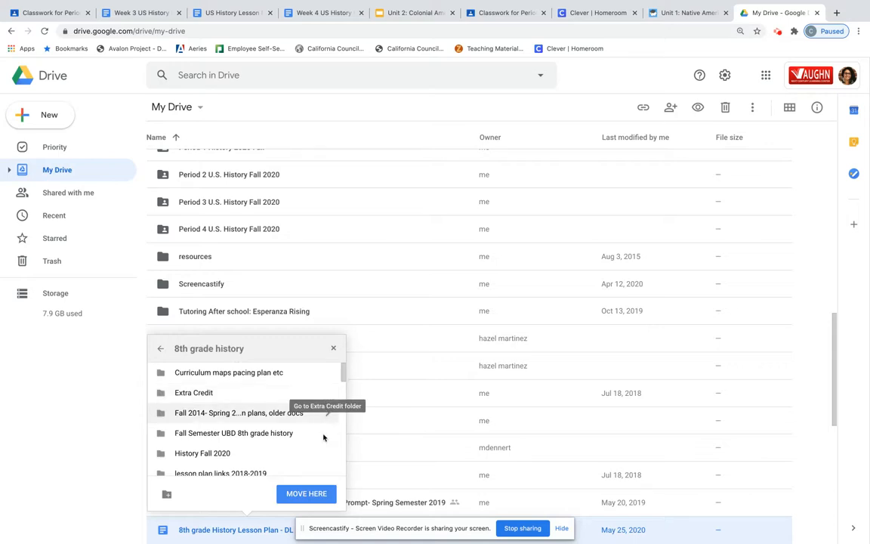
scroll(318, 457, "down", 1)
scroll(318, 461, "down", 2)
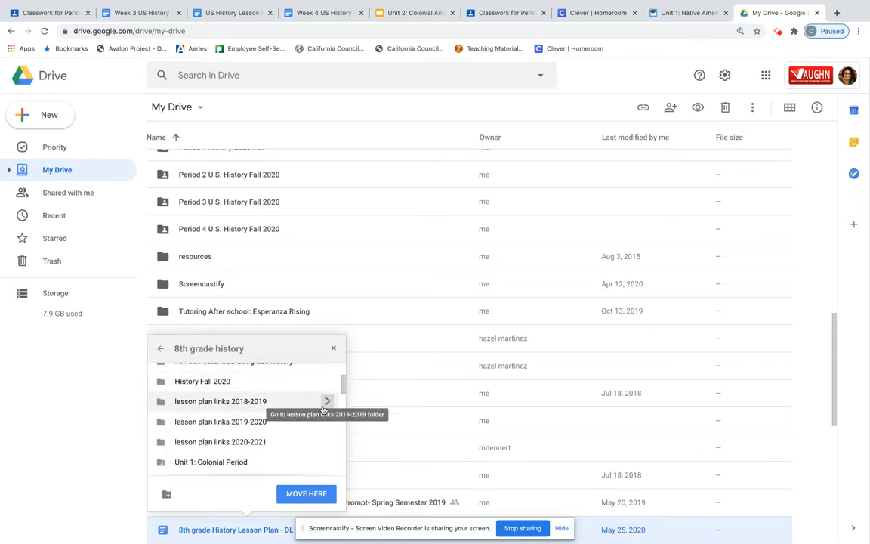
left_click(326, 422)
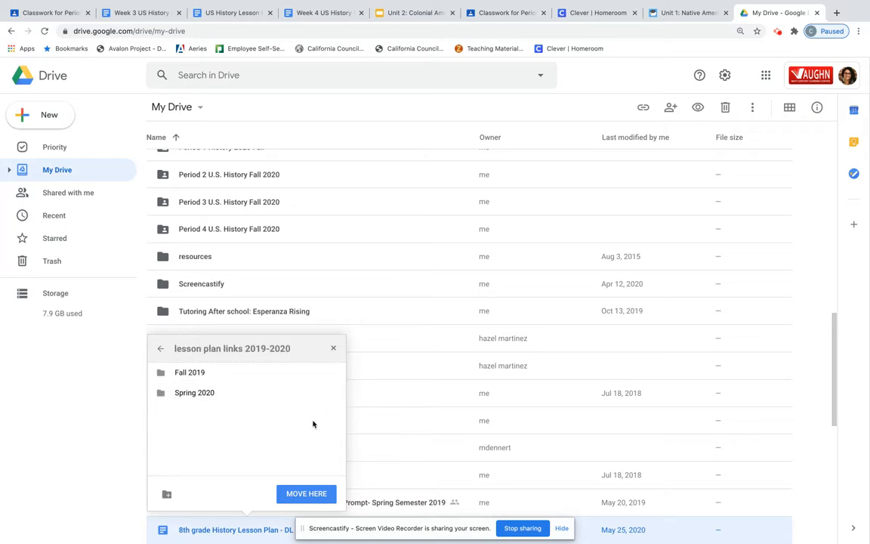
left_click(307, 494)
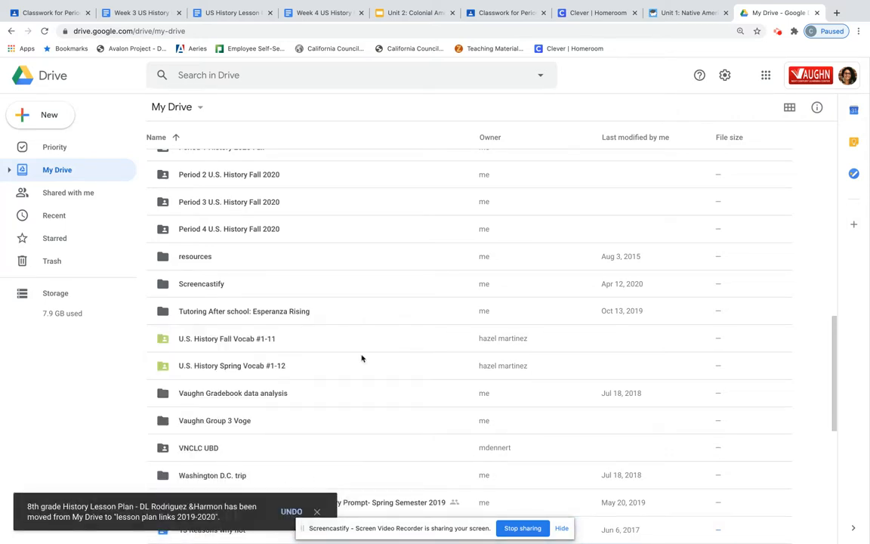
- Open the uncoloured History Fall 2020 folder in My Drive
scroll(363, 278, "up", 10)
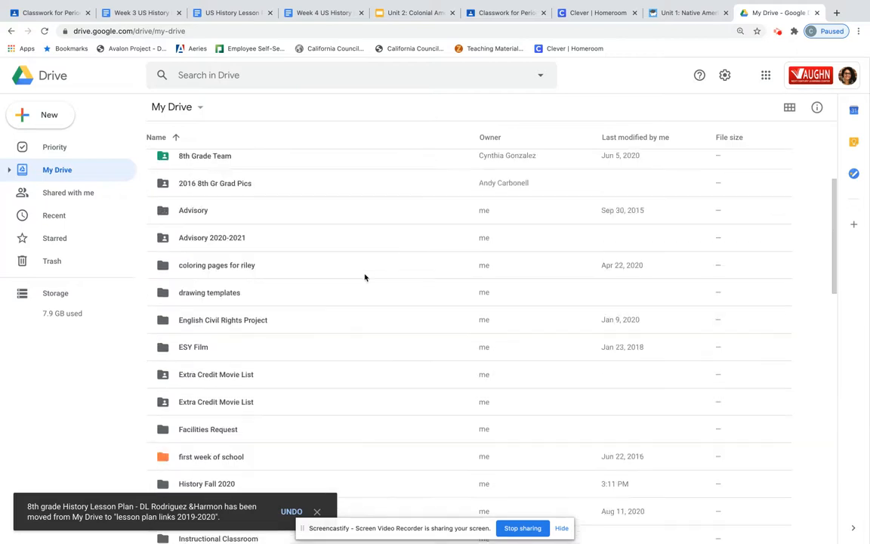
scroll(364, 277, "up", 2)
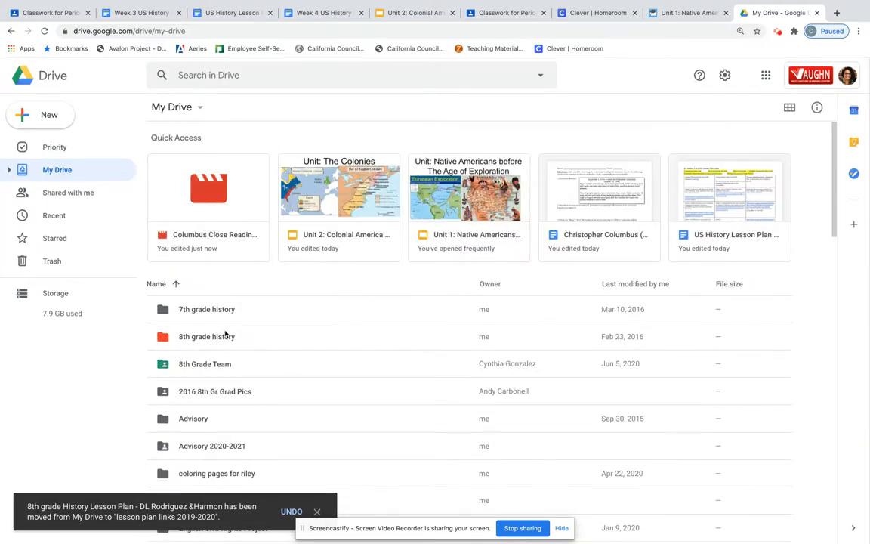
scroll(215, 341, "down", 3)
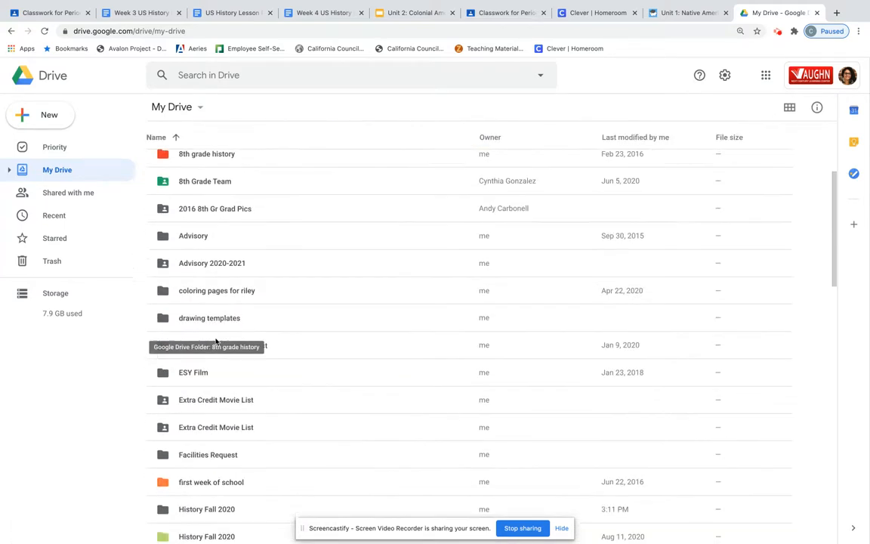
scroll(216, 341, "down", 3)
double_click(225, 408)
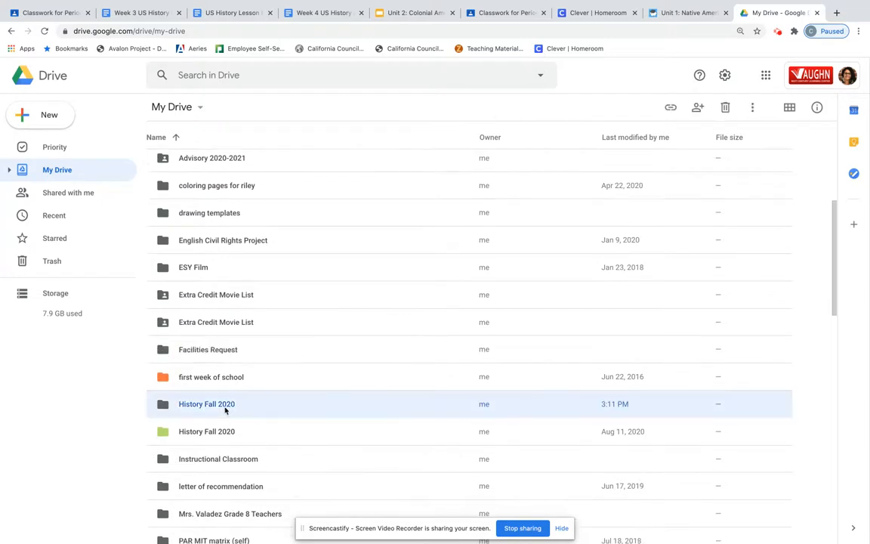